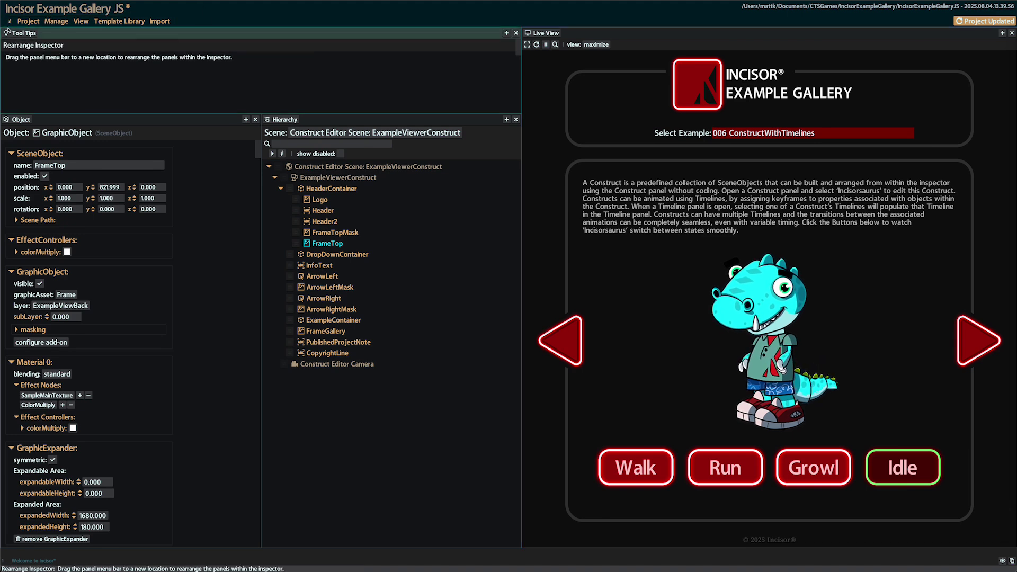
Step: Save the unsaved changes to Incisor Example Gallery JS and respond to the Project Updated notice
{"action": "left_click", "coordinate": [129, 7]}
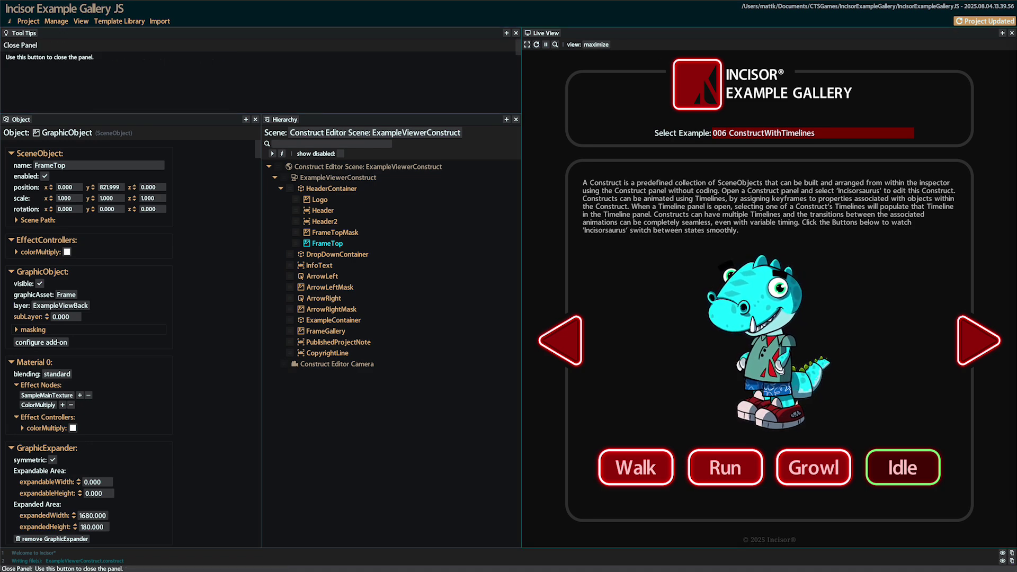
{"action": "left_click", "coordinate": [967, 22]}
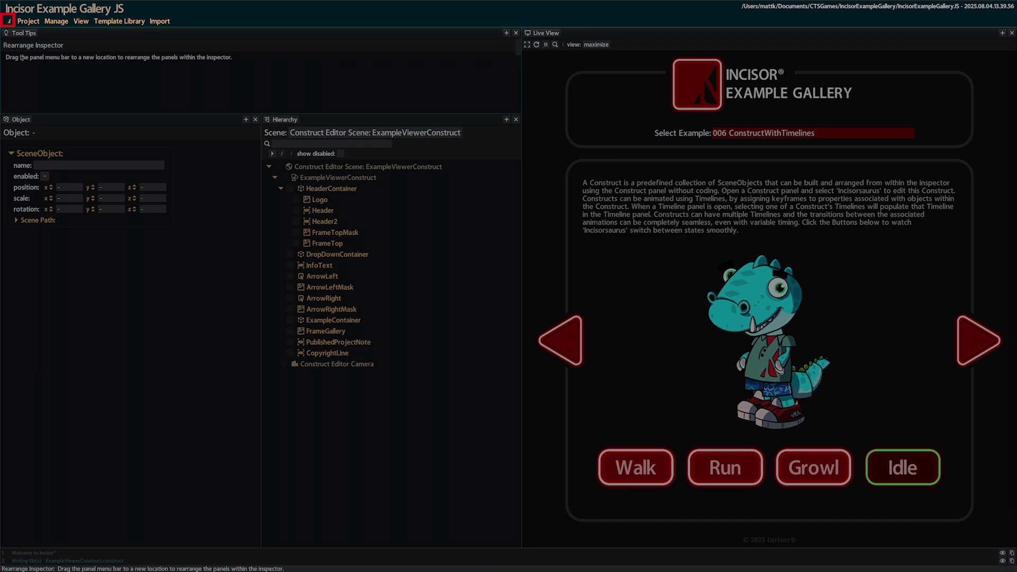
Step: Open the application support directory, return to the editor, and view the latest console entry
{"action": "left_click", "coordinate": [8, 21]}
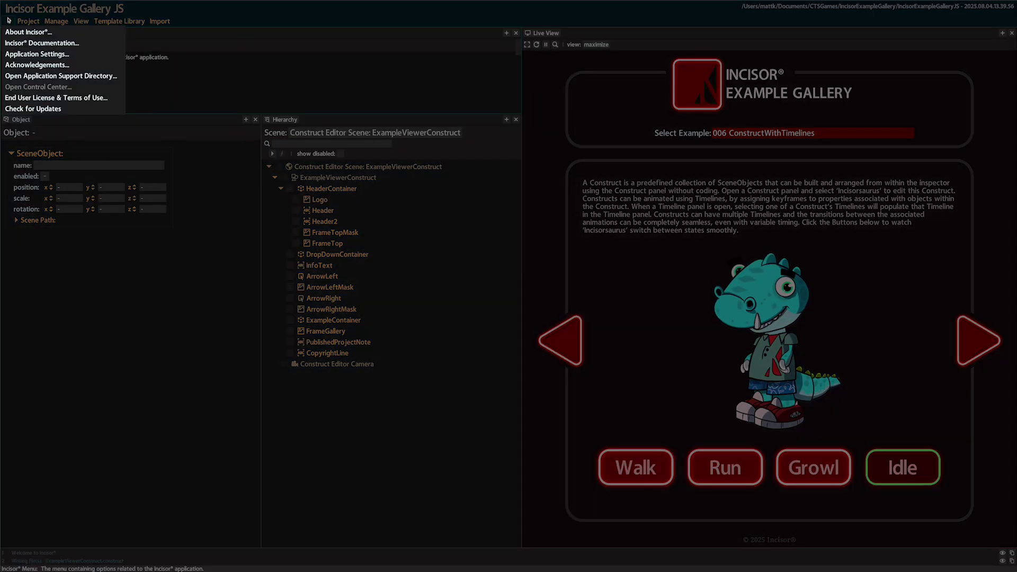
{"action": "left_click", "coordinate": [25, 78]}
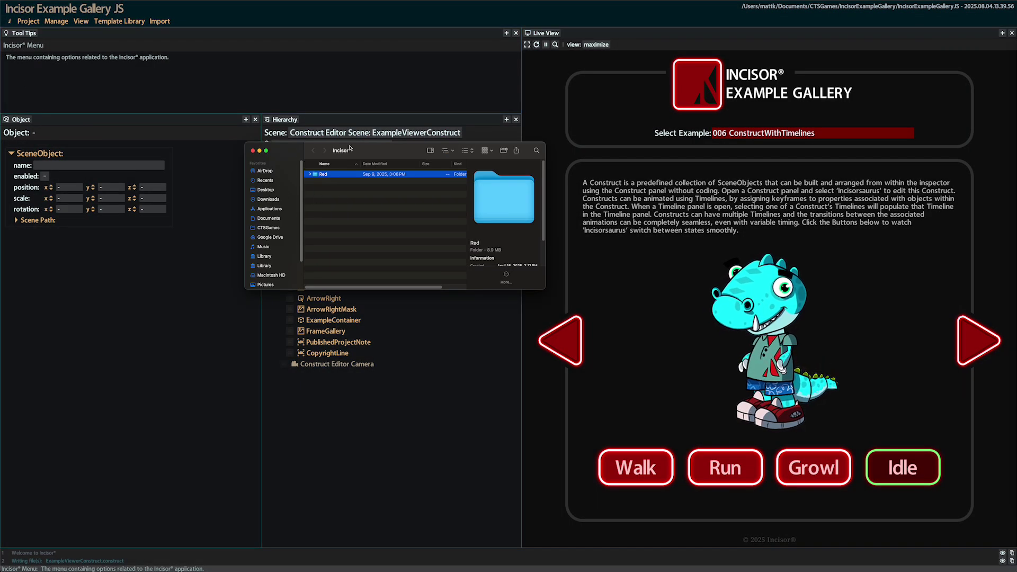
{"action": "left_click", "coordinate": [230, 233]}
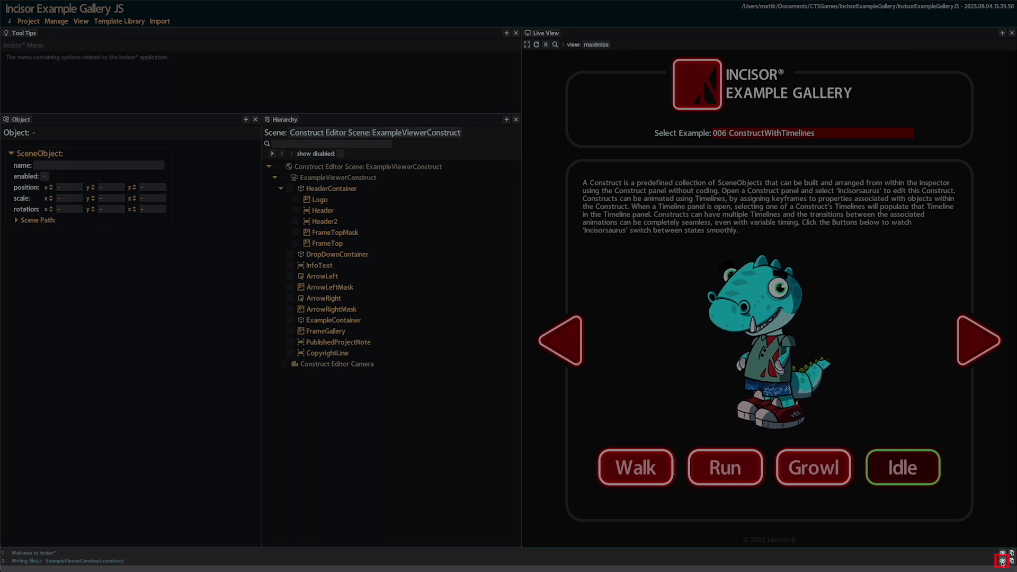
{"action": "left_click", "coordinate": [1003, 561]}
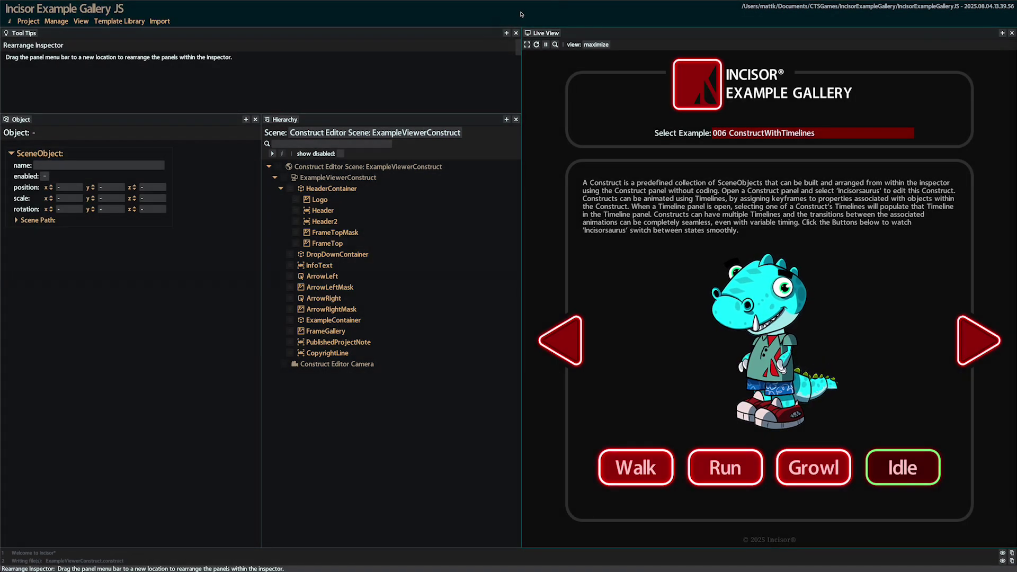
Step: Enlarge the Tool Tips panel by moving its lower divider down
{"action": "left_click_drag", "start_coordinate": [393, 113], "coordinate": [346, 175]}
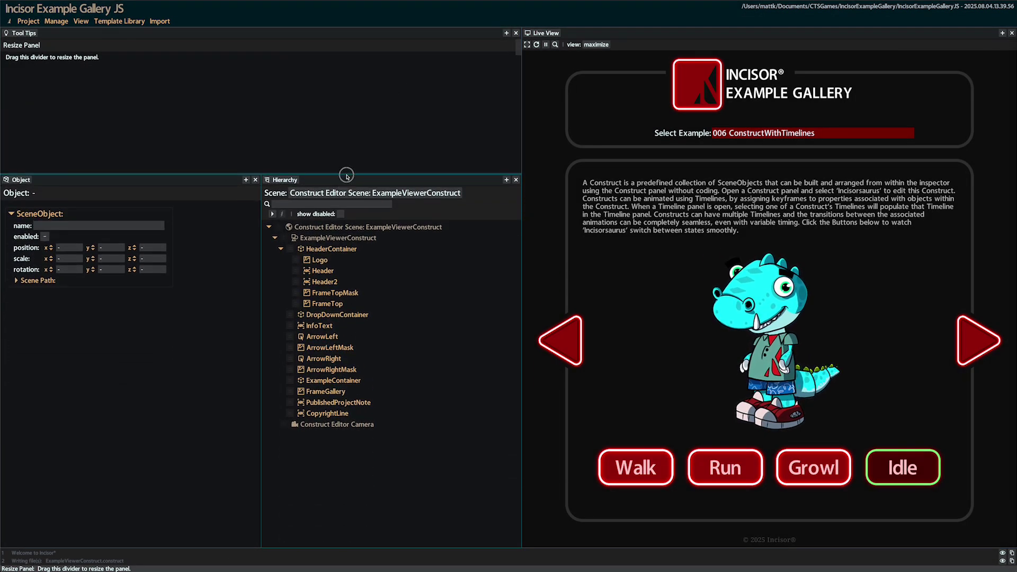
Step: Add an Assets panel beneath the Hierarchy panel and close it again
{"action": "left_click", "coordinate": [246, 180]}
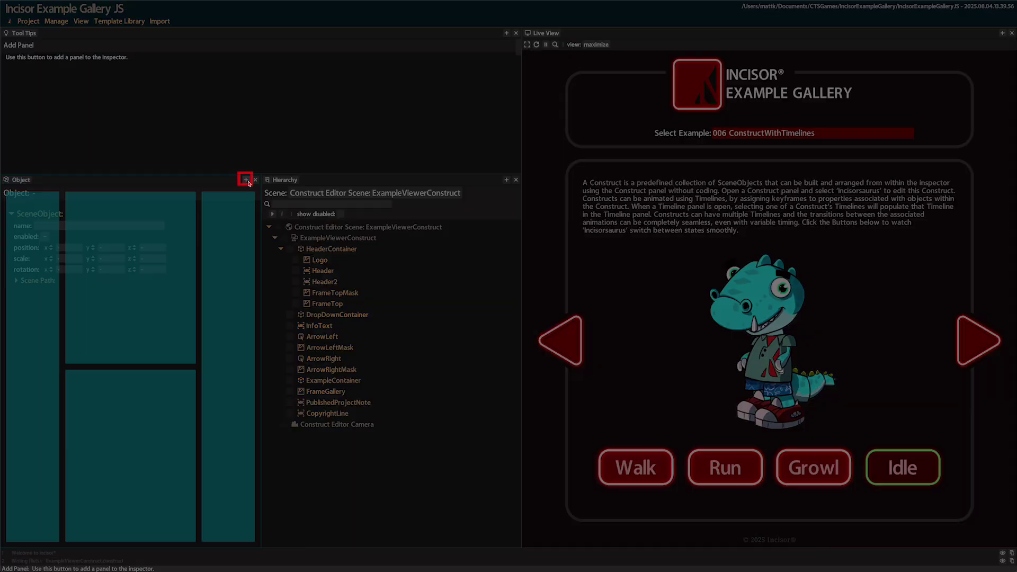
{"action": "left_click", "coordinate": [161, 403]}
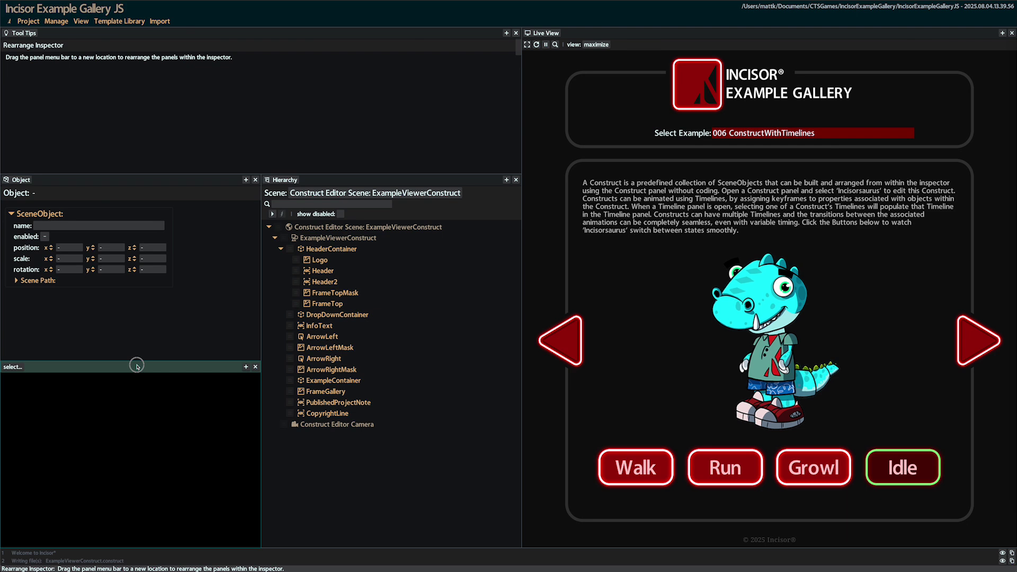
{"action": "left_click_drag", "start_coordinate": [137, 365], "coordinate": [342, 394]}
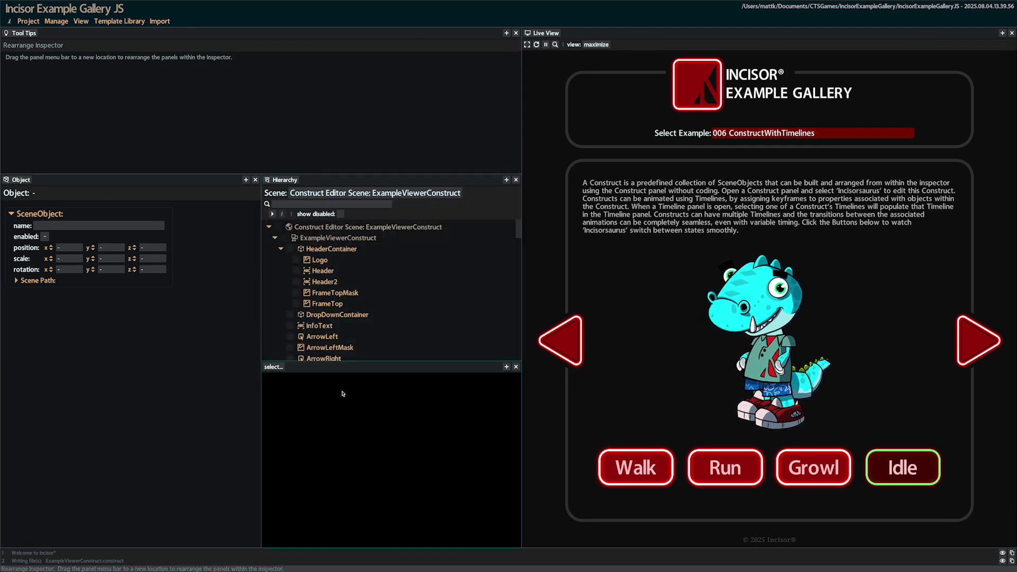
{"action": "left_click", "coordinate": [276, 367]}
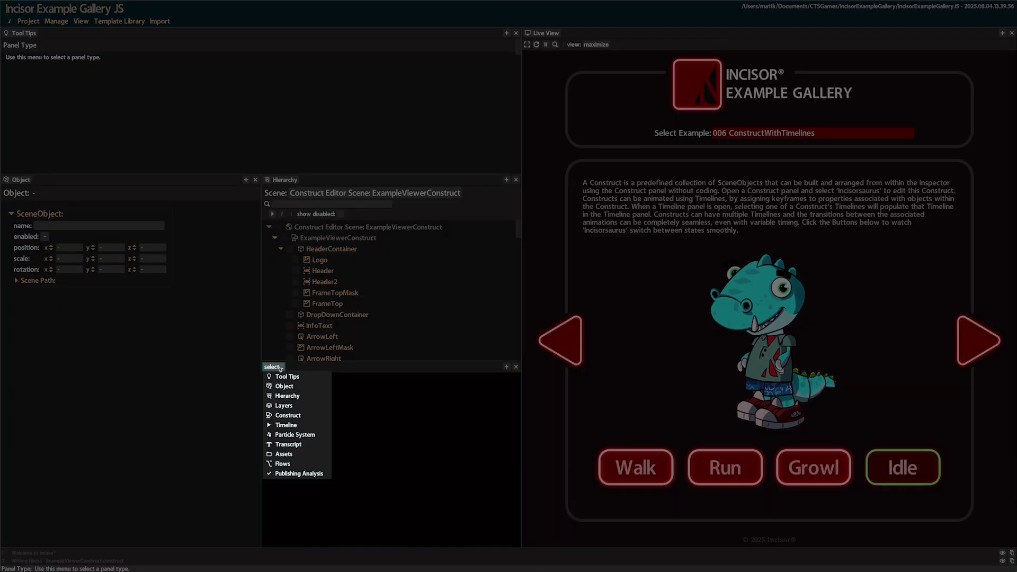
{"action": "left_click", "coordinate": [290, 455]}
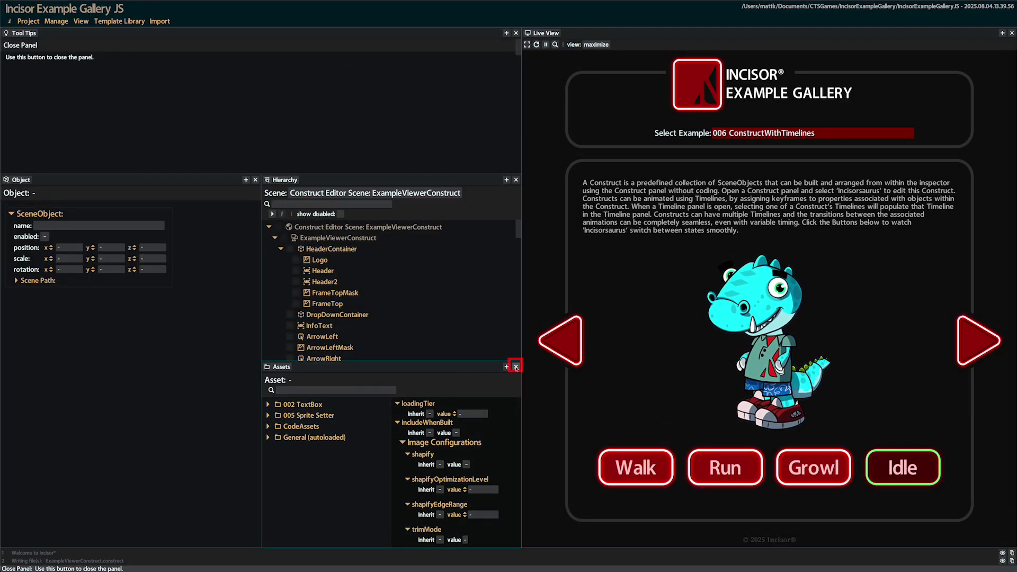
{"action": "left_click", "coordinate": [517, 367]}
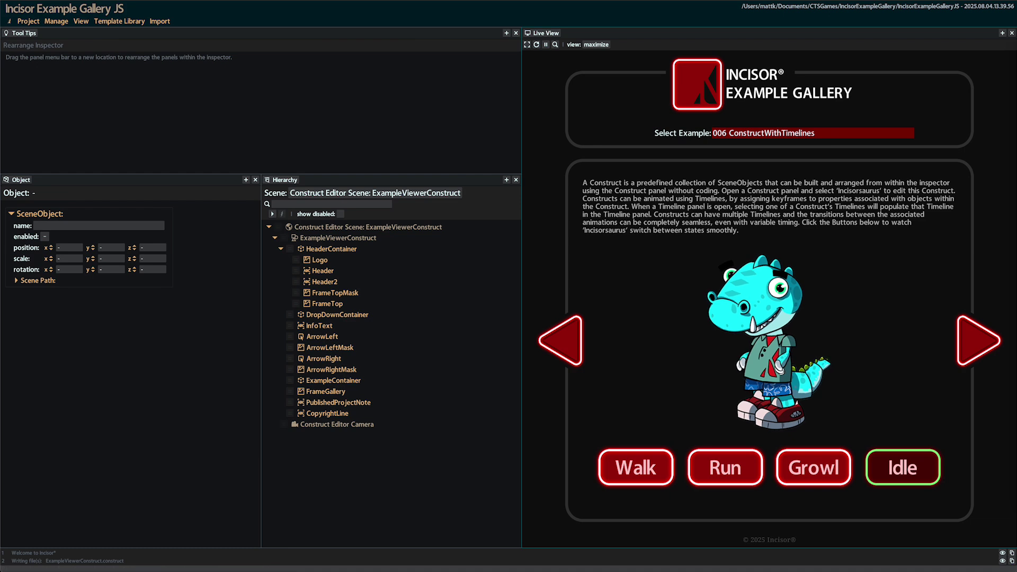
Step: Pause the Live View, enable object inspection, and pick the dinosaur's two forearms one after the other
{"action": "left_click", "coordinate": [545, 45]}
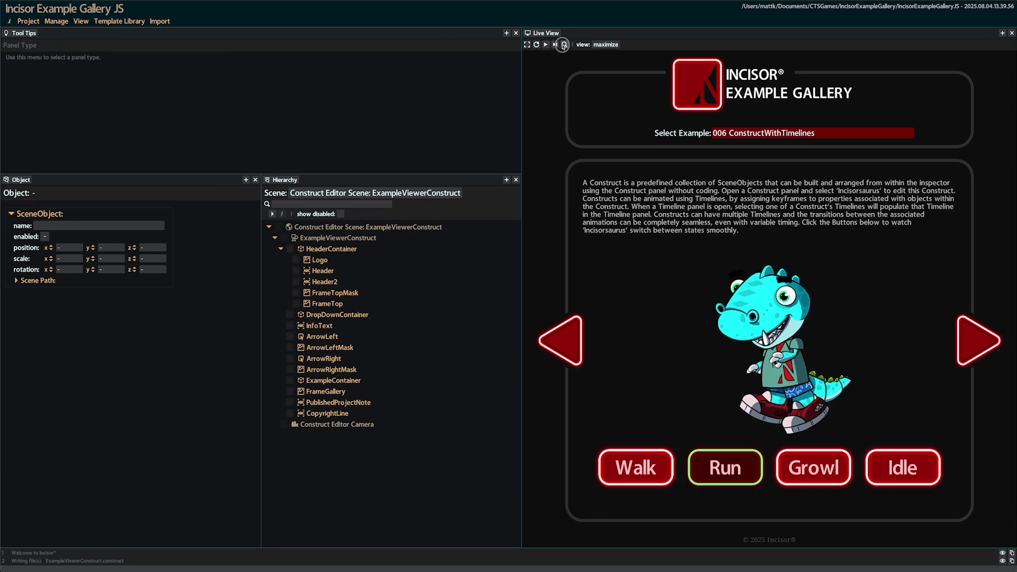
{"action": "left_click", "coordinate": [564, 45]}
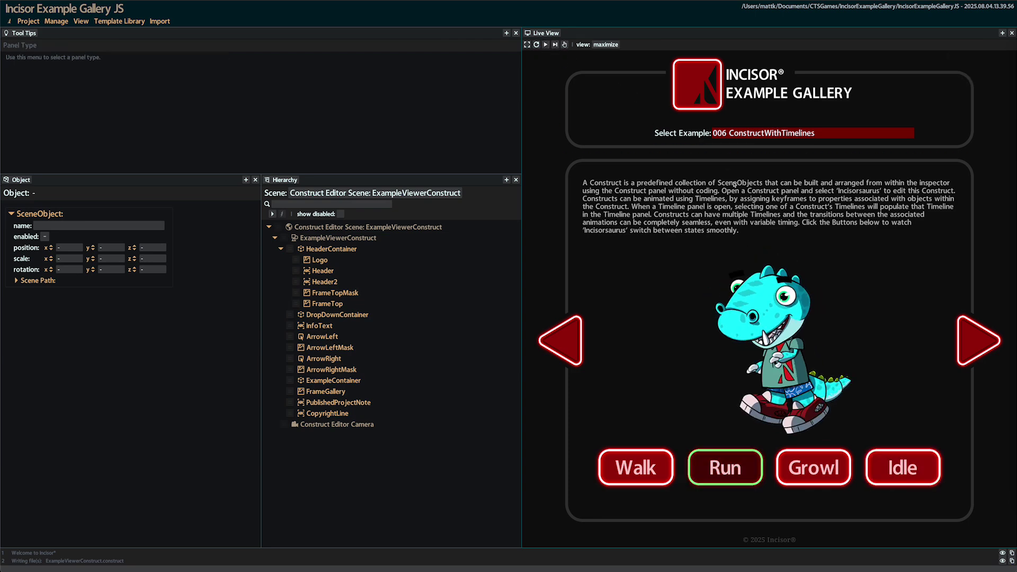
{"action": "left_click", "coordinate": [789, 360]}
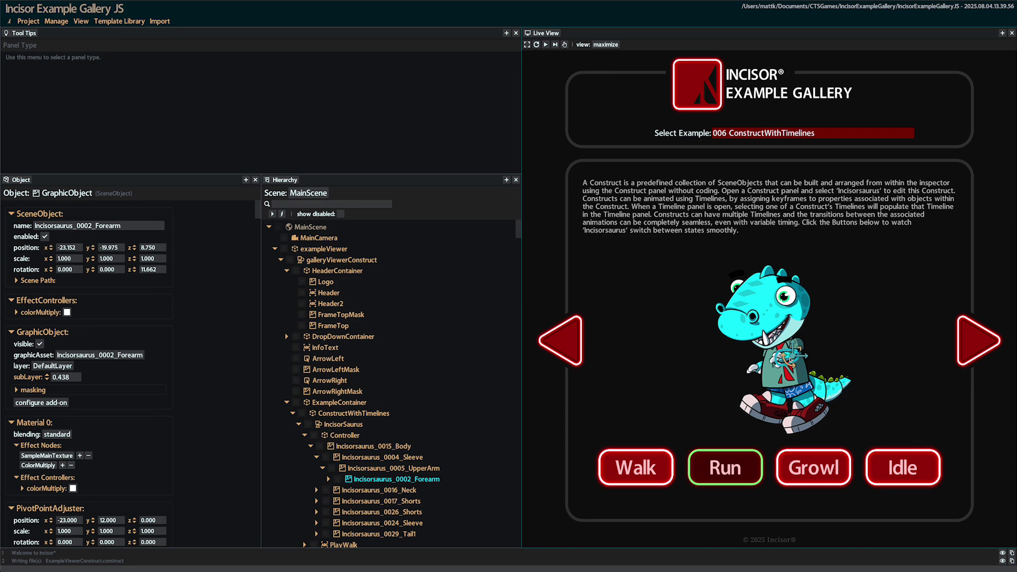
{"action": "left_click", "coordinate": [762, 369]}
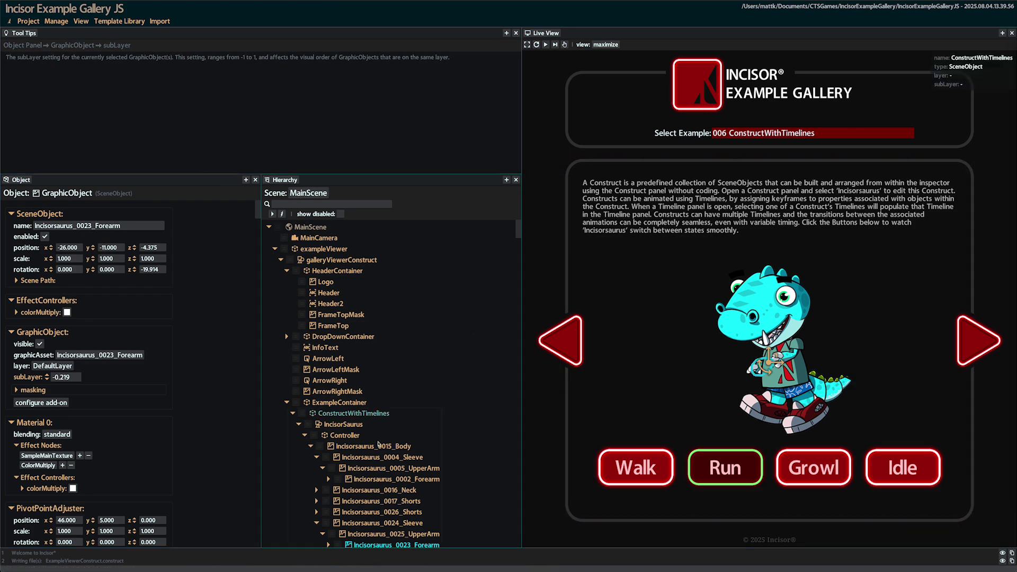
Step: Extend the forearm selection with Incisorsaurus_0025_UpperArm and Incisorsaurus_0024_Sleeve in the hierarchy
{"action": "scroll", "coordinate": [378, 444], "scroll_direction": "down", "scroll_amount": 3}
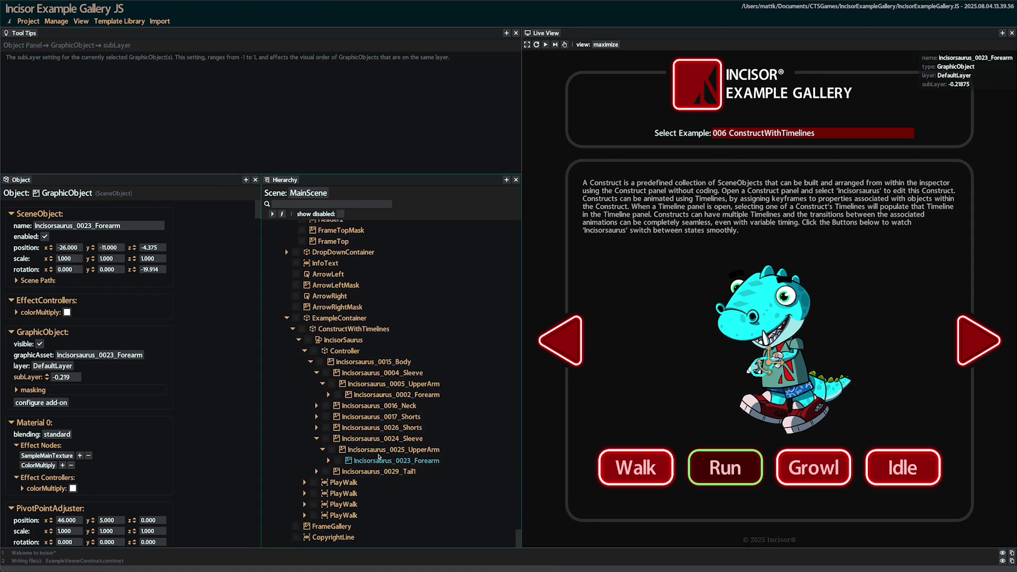
{"action": "left_click", "coordinate": [378, 452], "text": "shift"}
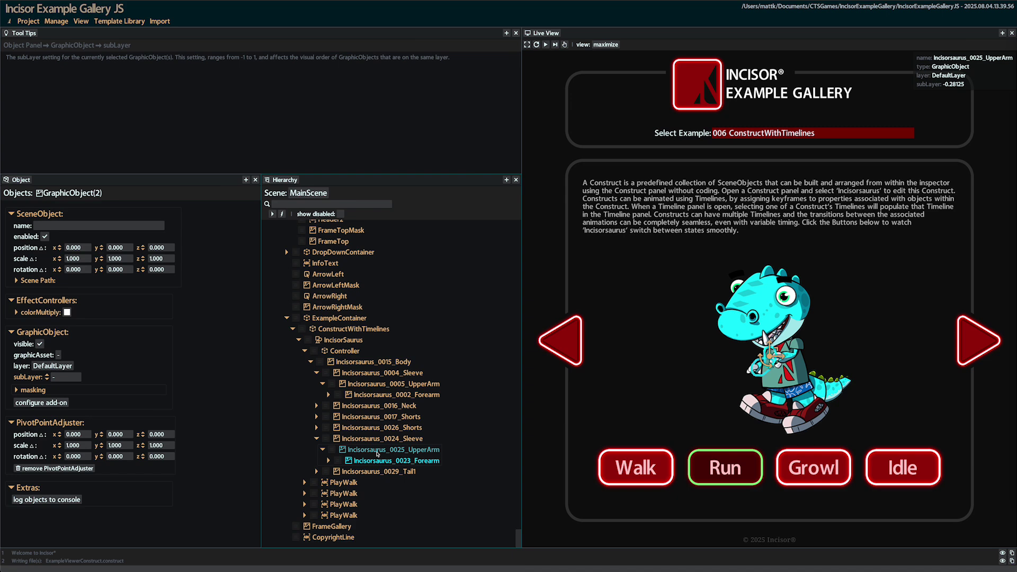
{"action": "left_click", "coordinate": [378, 439], "text": "shift"}
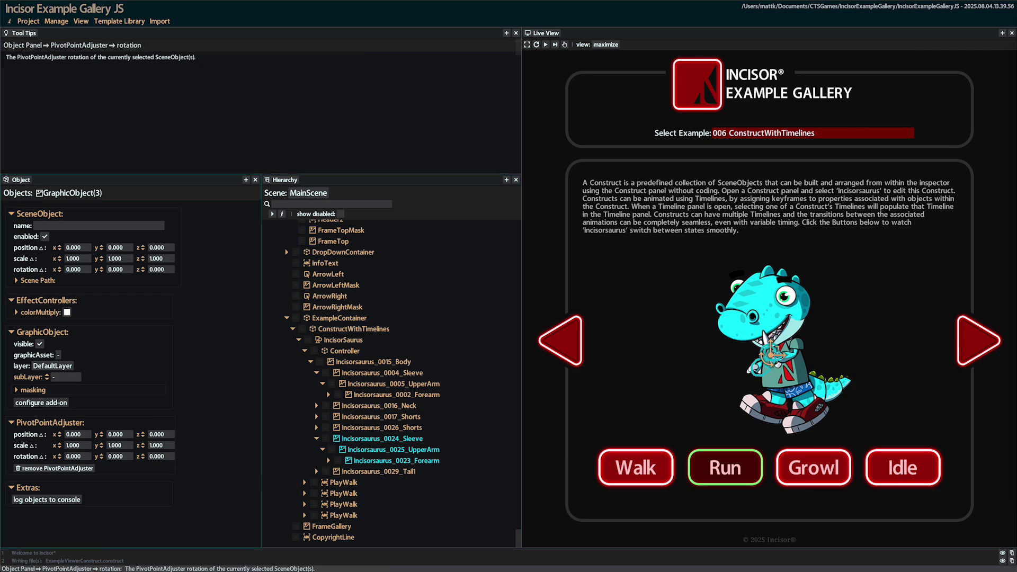
Step: Search the MainScene hierarchy for "Incisor" and toggle the display of disabled objects on and off
{"action": "scroll", "coordinate": [266, 229], "scroll_direction": "up", "scroll_amount": 4}
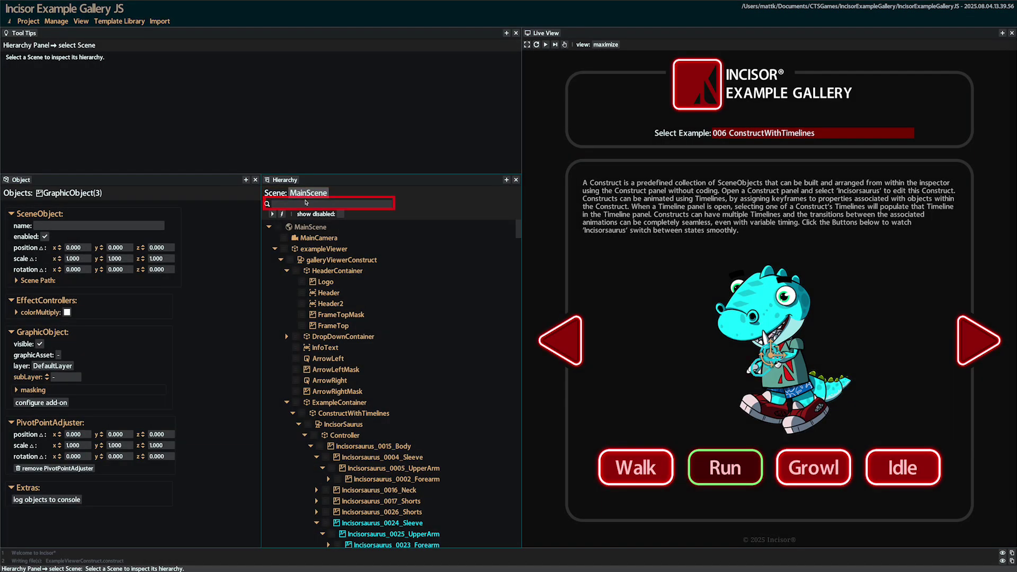
{"action": "type", "text": "Incisor"}
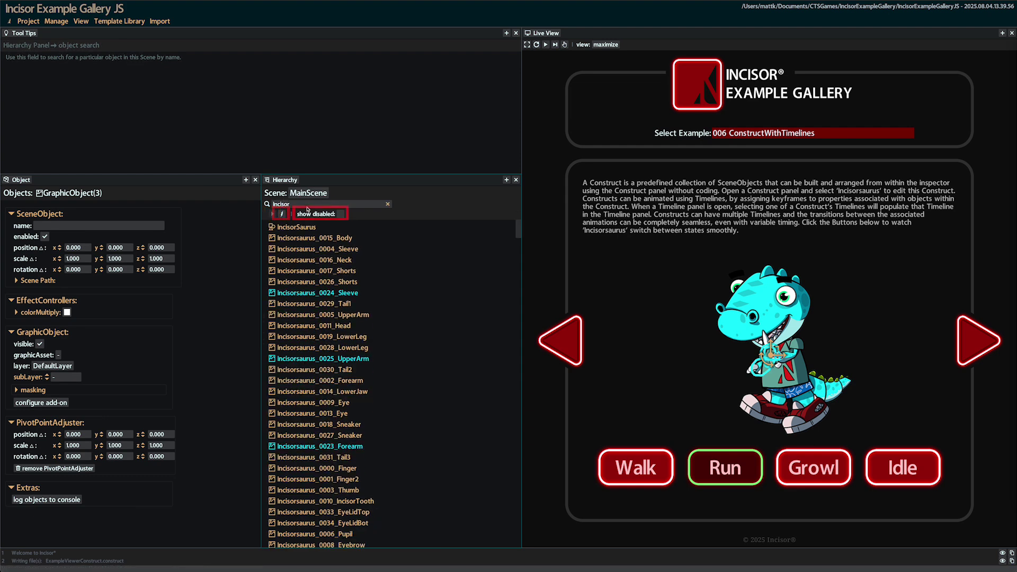
{"action": "left_click", "coordinate": [341, 214]}
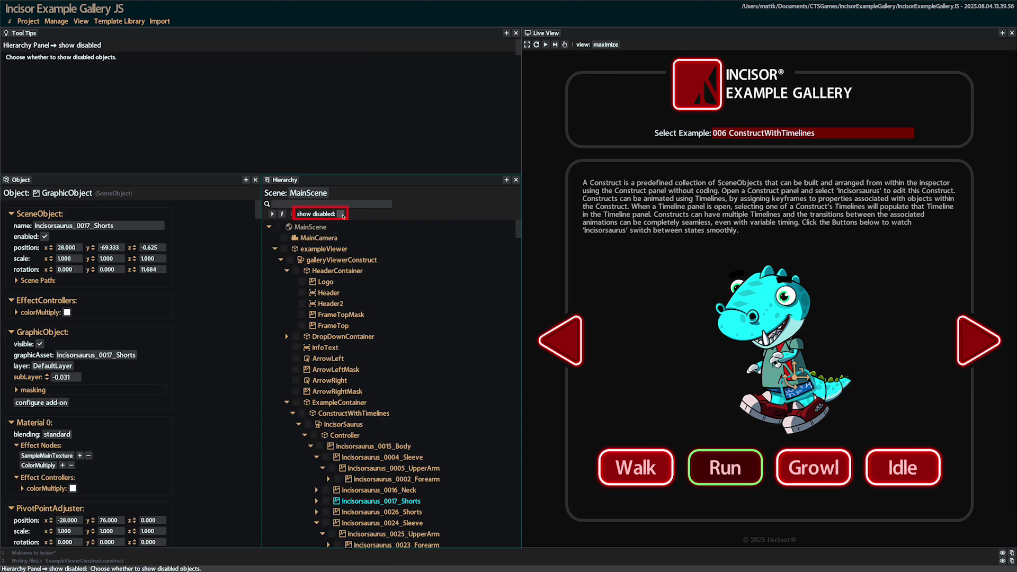
{"action": "left_click", "coordinate": [340, 214]}
Step: Move FrameTop above FrameTopMask within HeaderContainer and return it to its original place
{"action": "left_click_drag", "start_coordinate": [300, 326], "coordinate": [300, 313]}
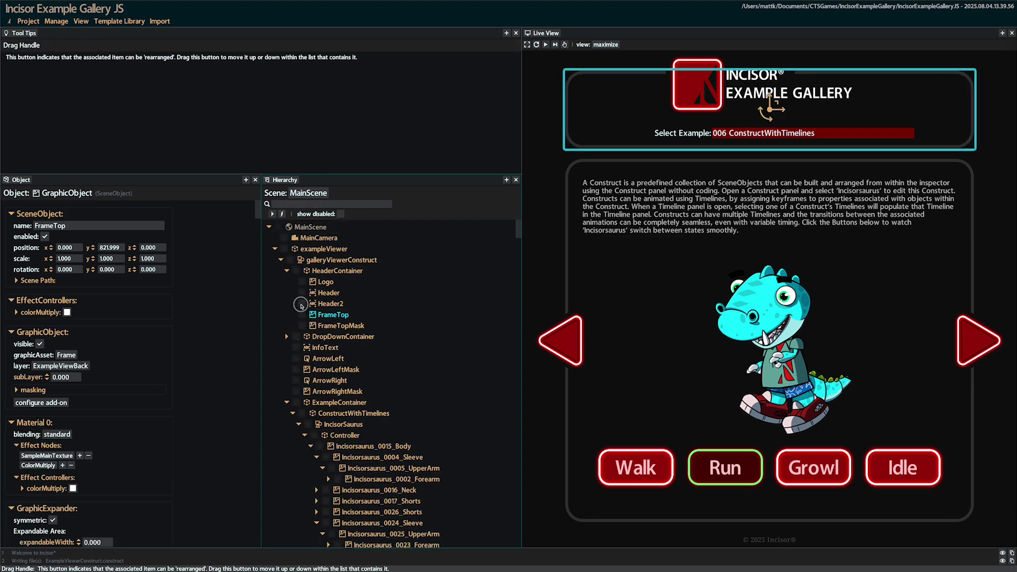
{"action": "left_click_drag", "start_coordinate": [302, 304], "coordinate": [302, 327]}
Step: Show the Layers panel in place of the Hierarchy panel and deselect FrameTop
{"action": "left_click", "coordinate": [277, 184]}
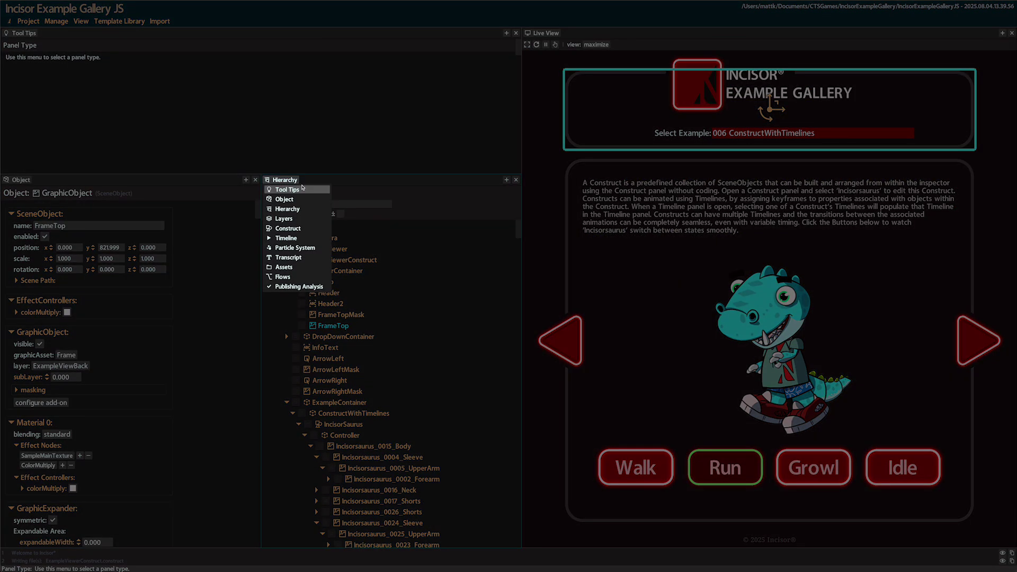
{"action": "left_click", "coordinate": [293, 220]}
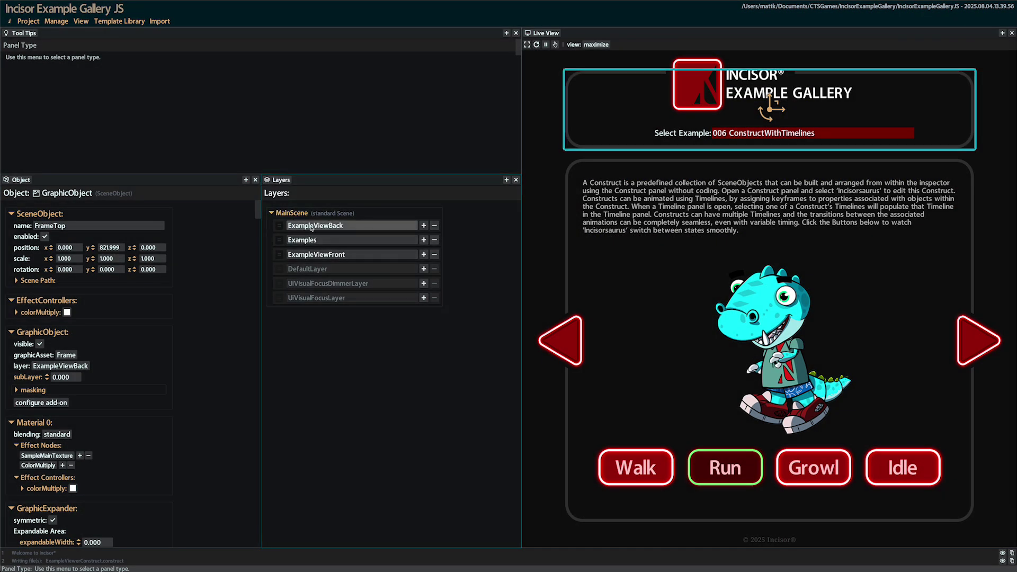
{"action": "left_click", "coordinate": [608, 117]}
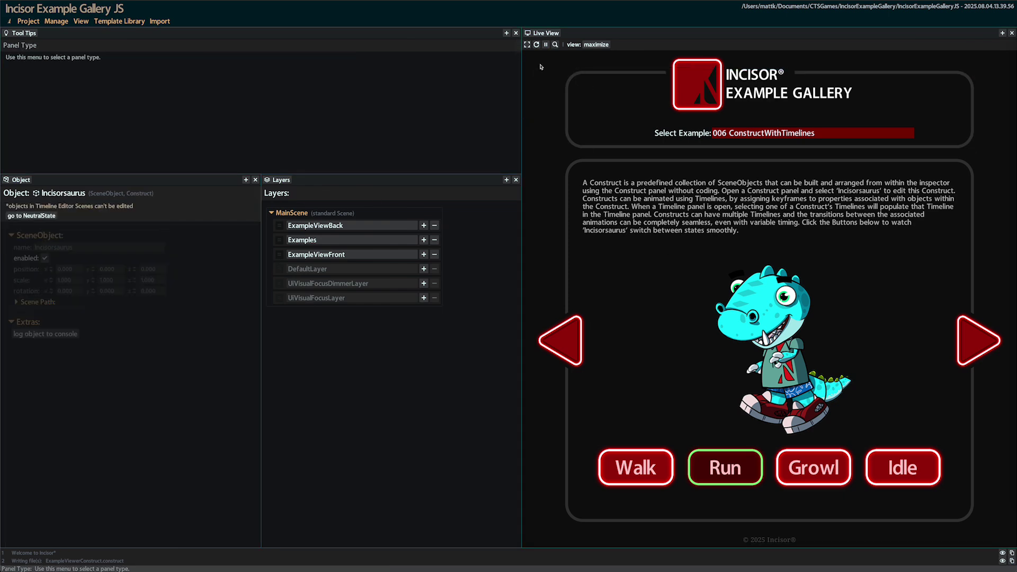
Step: Replace the Live View with the Construct panel and add a Timeline panel beneath it
{"action": "left_click", "coordinate": [551, 34]}
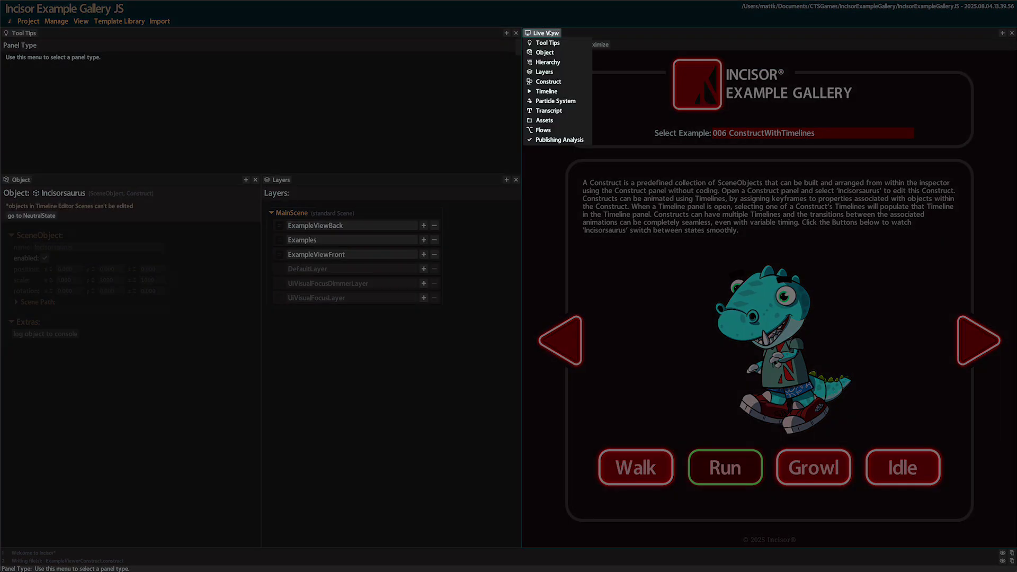
{"action": "left_click", "coordinate": [547, 82]}
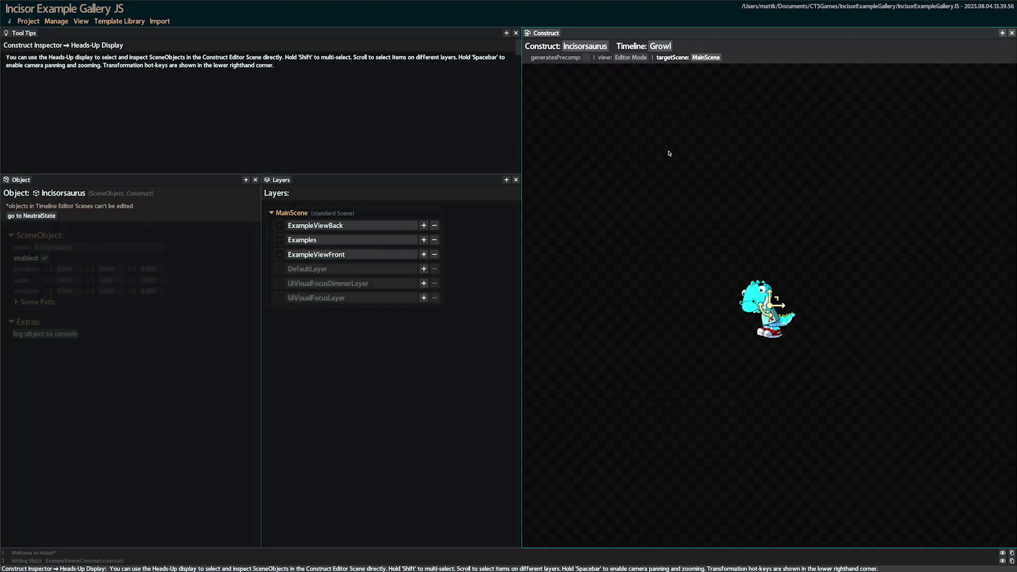
{"action": "left_click", "coordinate": [1002, 32]}
{"action": "left_click", "coordinate": [835, 372]}
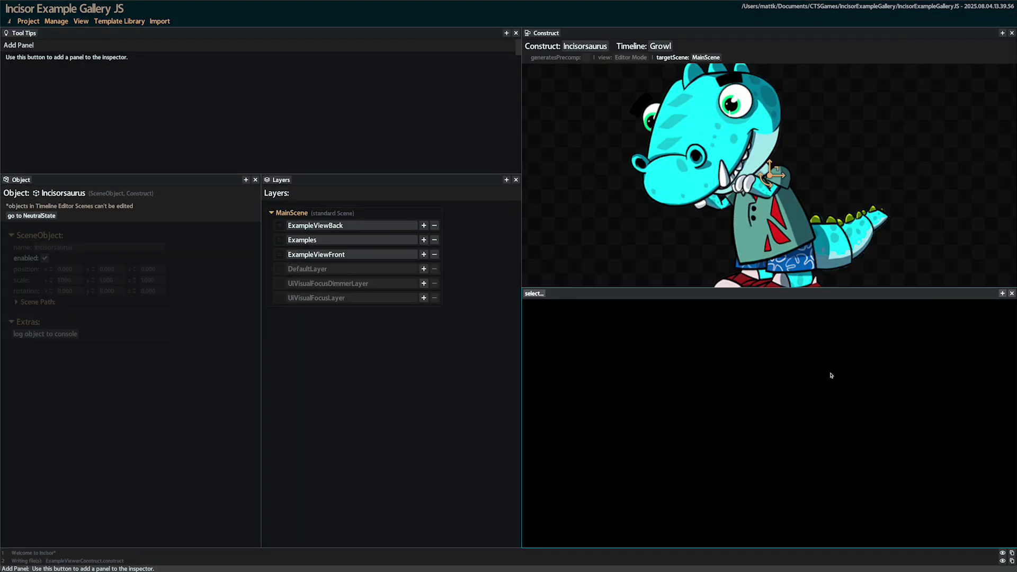
{"action": "left_click", "coordinate": [533, 294]}
{"action": "left_click", "coordinate": [545, 363]}
Step: Show the Particle System panel in place of Layers and load the ExampleParticleSystem definition
{"action": "left_click", "coordinate": [280, 180]}
{"action": "left_click", "coordinate": [288, 258]}
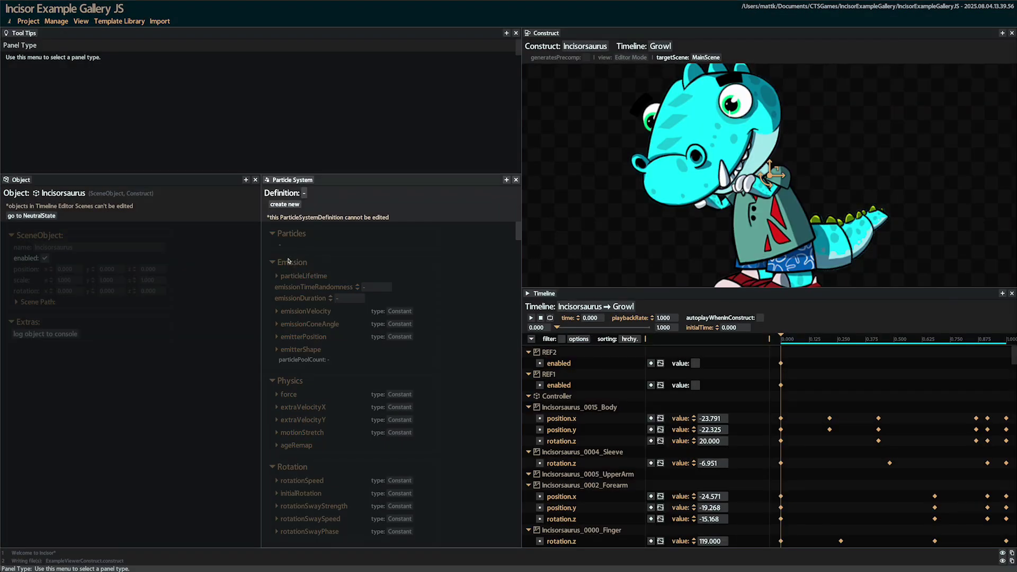
{"action": "left_click", "coordinate": [304, 193]}
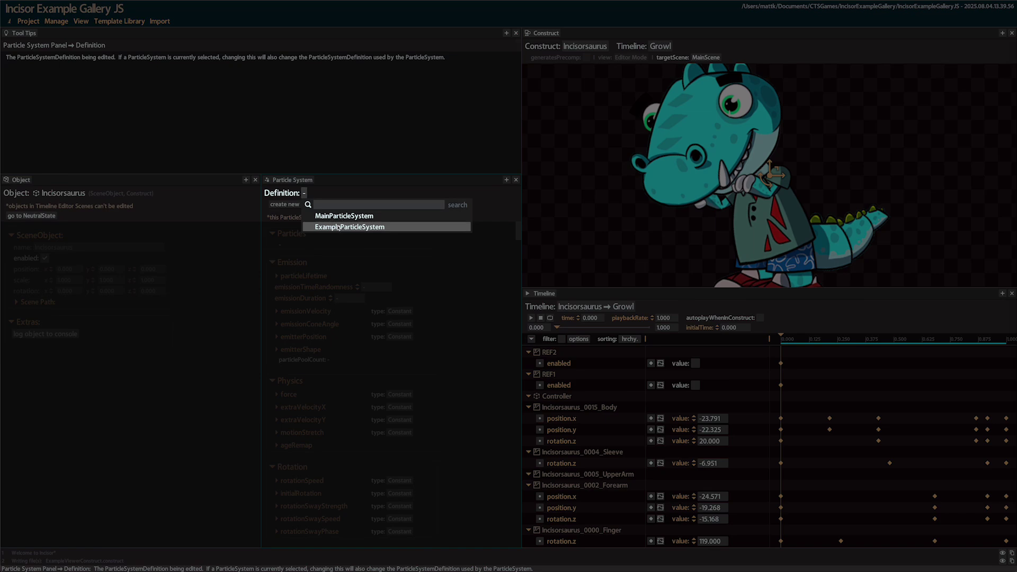
{"action": "left_click", "coordinate": [338, 227]}
{"action": "left_click", "coordinate": [21, 179]}
{"action": "left_click", "coordinate": [302, 174]}
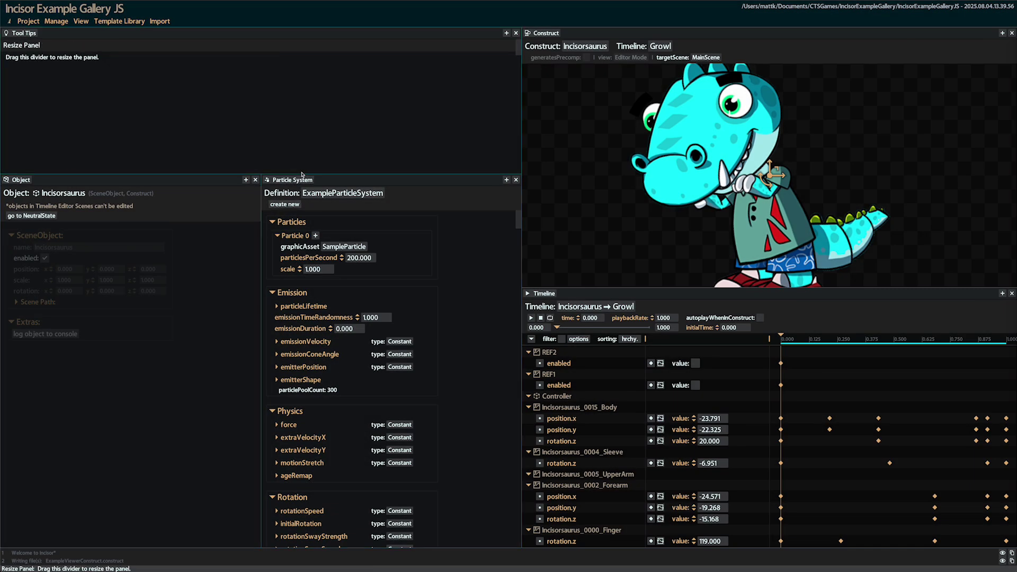
Step: Switch the Particle System panel to Assets and select the SpriteSetter folder, with 002 TextBox and 005 Sprite Setter expanded
{"action": "left_click", "coordinate": [296, 180]}
{"action": "left_click", "coordinate": [291, 268]}
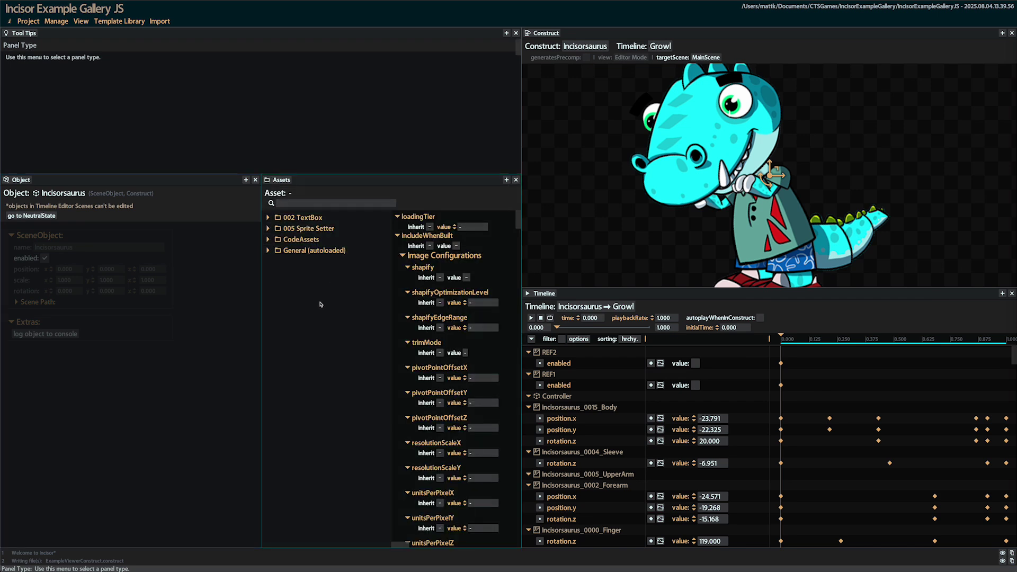
{"action": "left_click", "coordinate": [268, 229]}
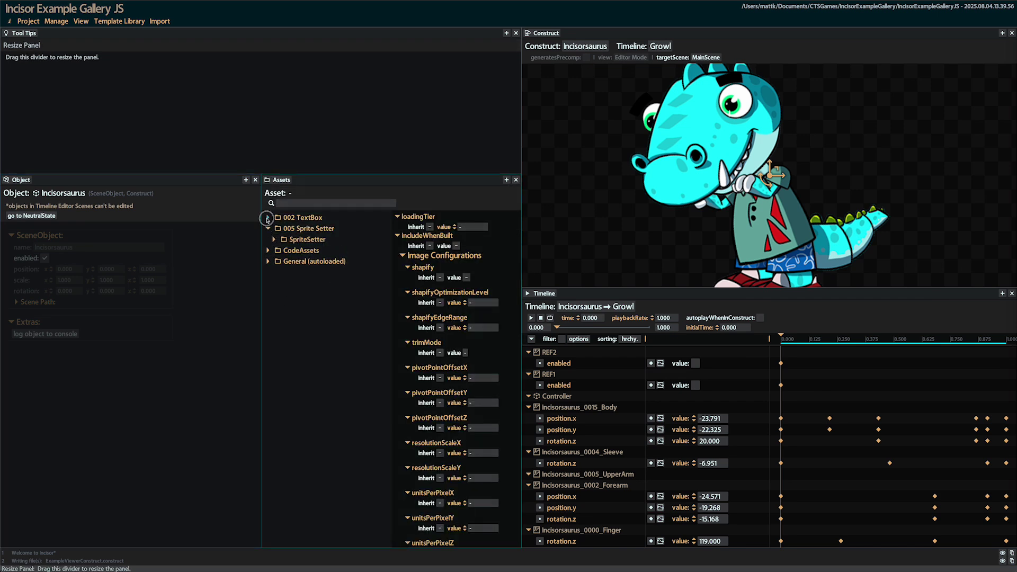
{"action": "left_click", "coordinate": [268, 218]}
{"action": "left_click", "coordinate": [298, 231]}
{"action": "left_click", "coordinate": [295, 251]}
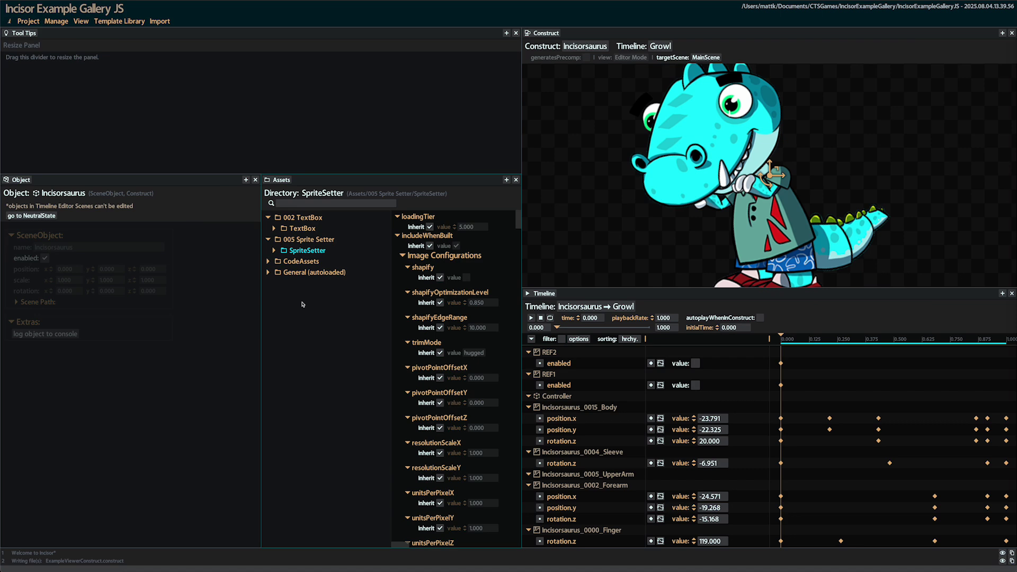
Step: Switch the Assets panel to Publishing Analysis and set the published project to Current Configuration
{"action": "left_click", "coordinate": [268, 180]}
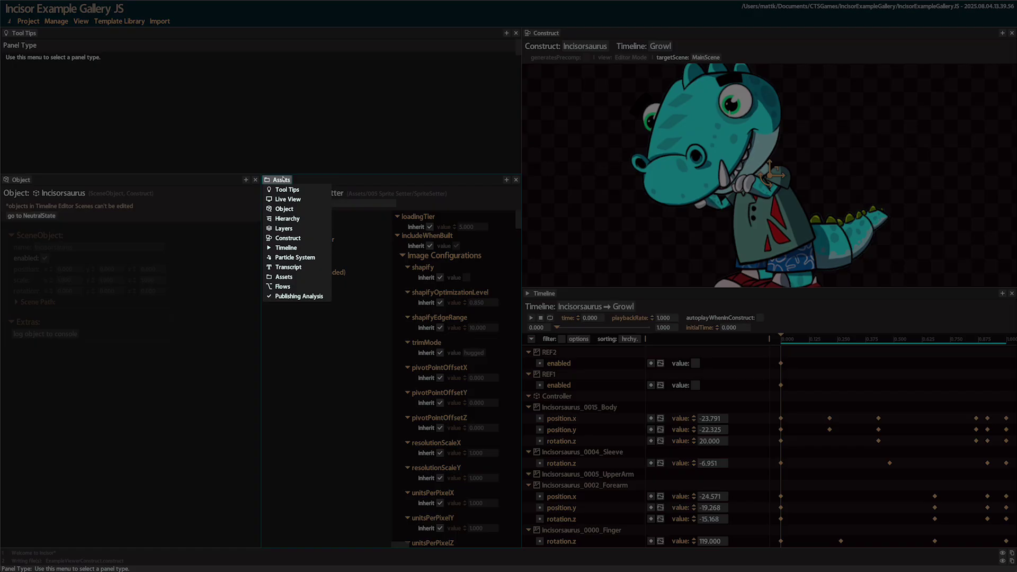
{"action": "left_click", "coordinate": [299, 297]}
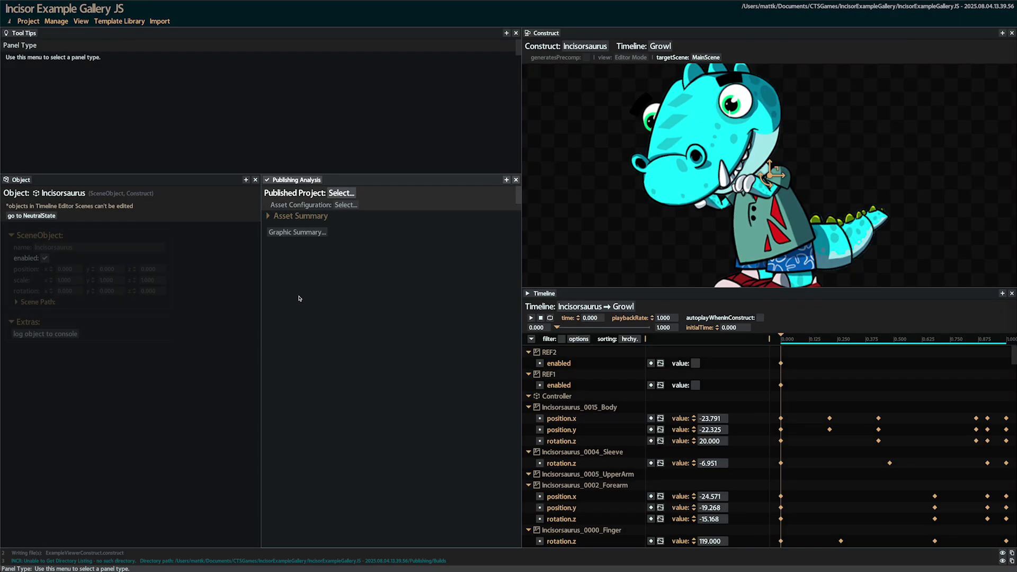
{"action": "left_click", "coordinate": [342, 192]}
{"action": "left_click", "coordinate": [356, 216]}
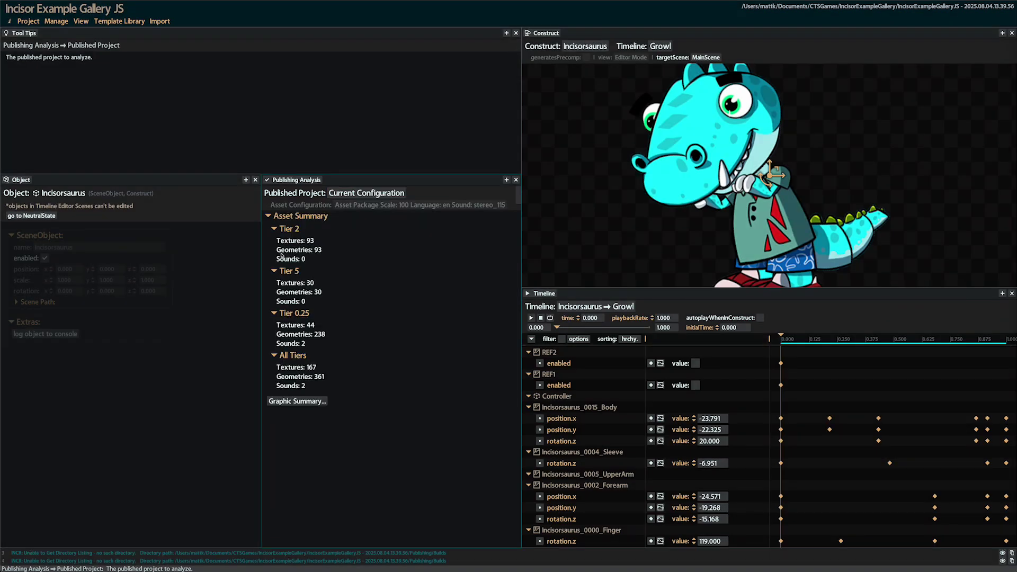